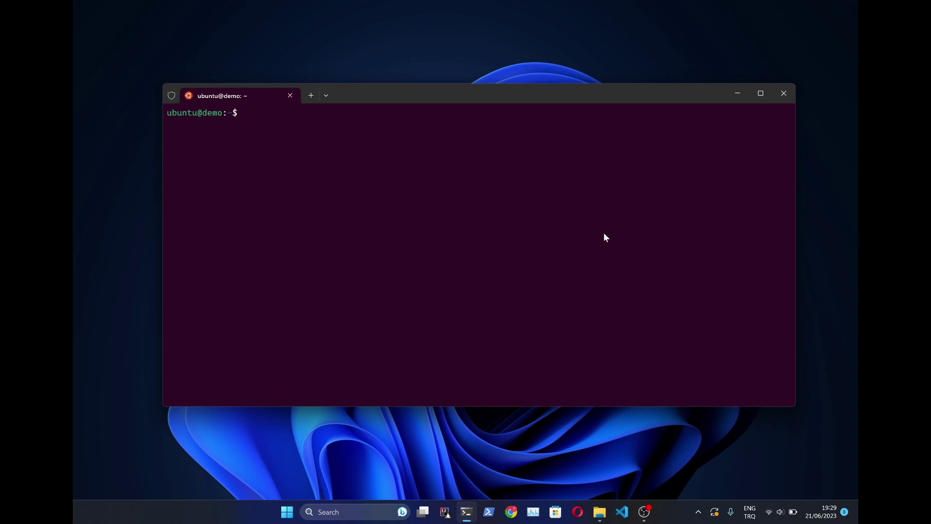
type("cd ")
type("/usr/local/")
type("a")
Change into the /usr/local/antmedia install directory.
key("Tab")
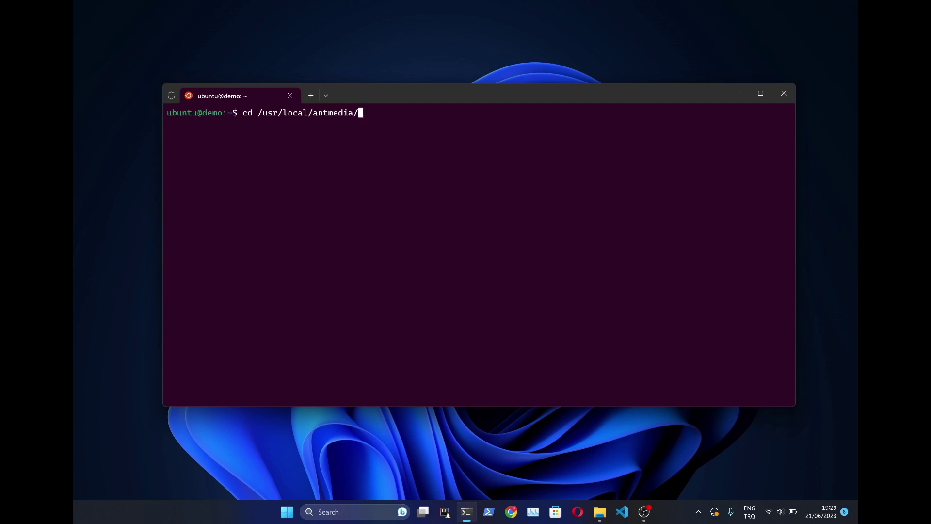
key("Return")
type("ls")
List the antmedia files and enter './enable_ssl.sh -h' at the prompt.
key("Return")
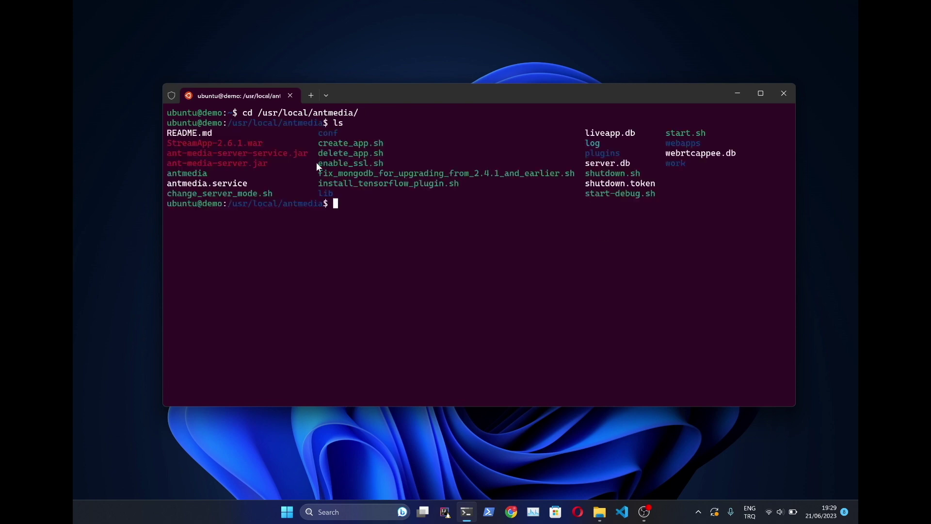
left_click_drag(317, 162, 380, 166)
left_click(486, 255)
type("./en")
key("Tab")
type("-h")
Run the enable_ssl.sh help and review the -d domain and own-certificate options.
key("Return")
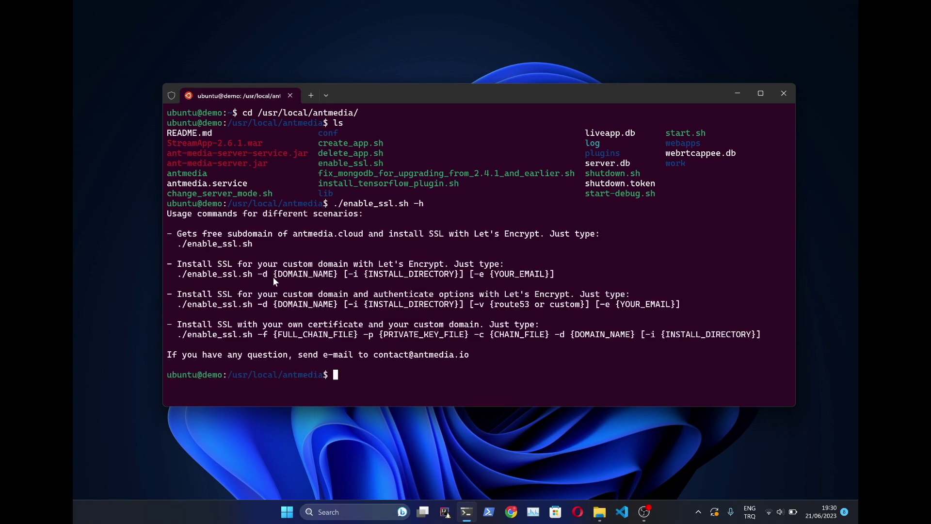
left_click_drag(268, 274, 262, 273)
left_click_drag(263, 324, 339, 326)
left_click(446, 263)
type("sudo ./en")
Run 'sudo ./enable_ssl.sh' to get a free antmedia.cloud subdomain certificate.
key("Tab")
key("Return")
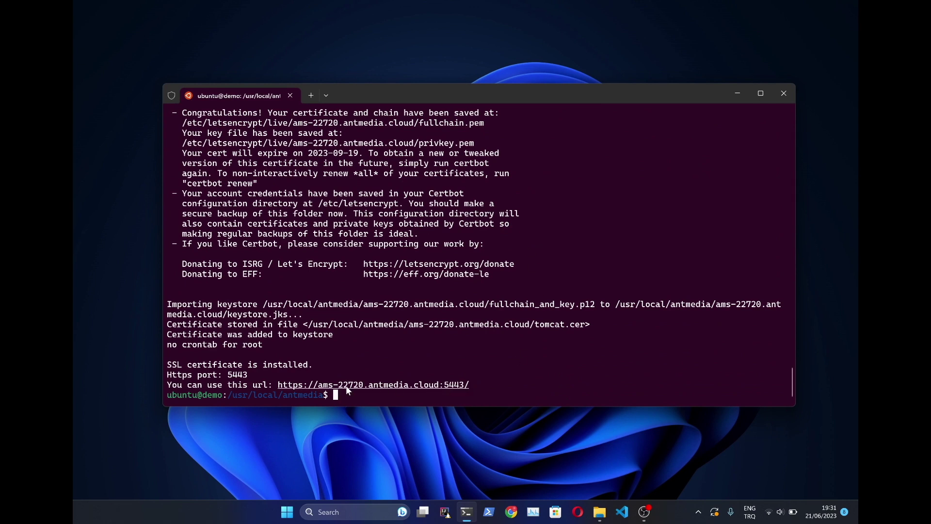
left_click(390, 385, "ctrl")
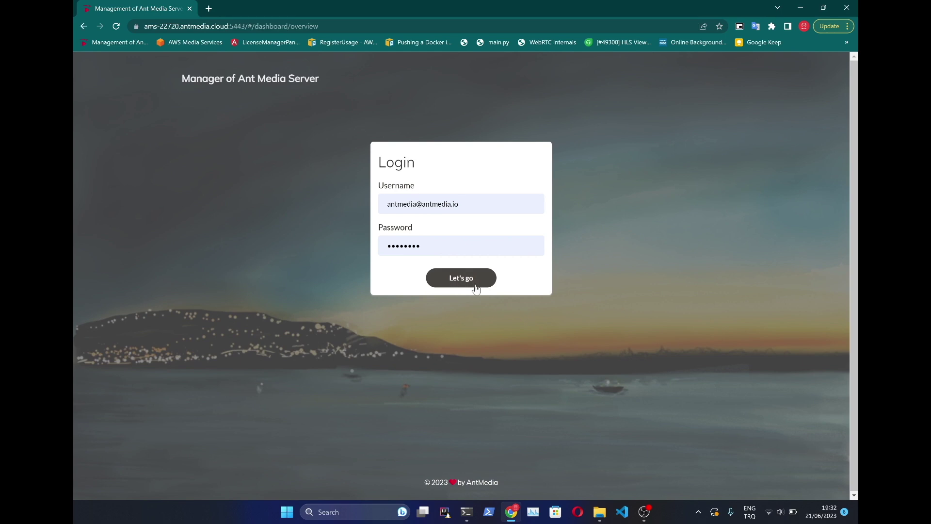
left_click(475, 284)
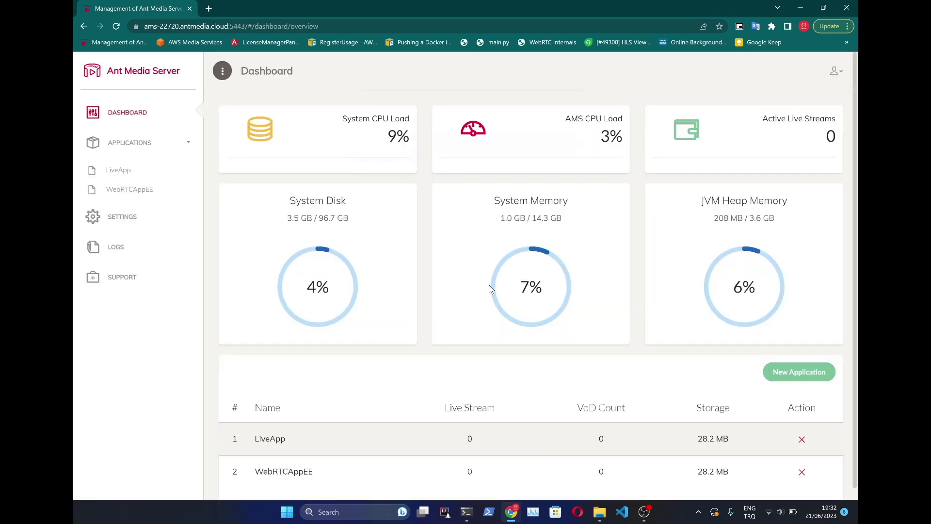